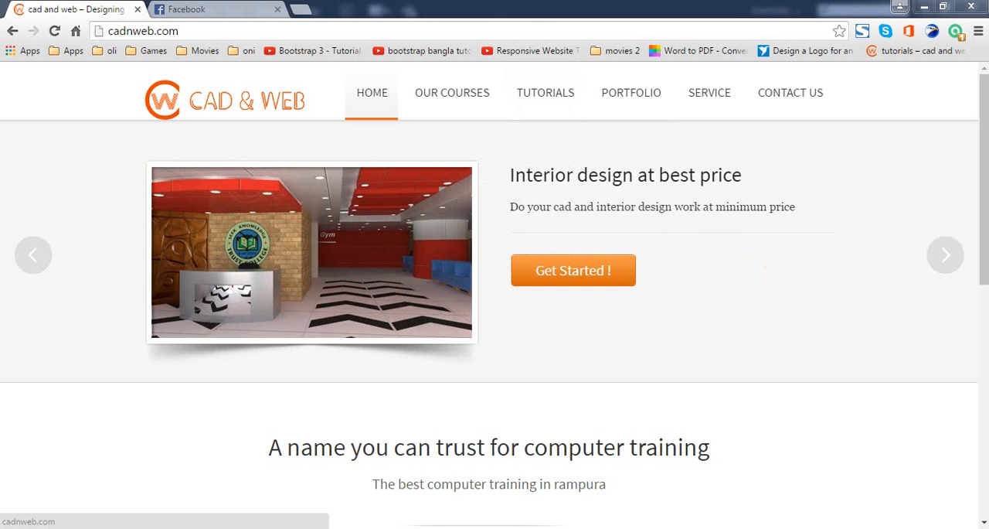
Save the CAD & WEB logo from the website header to the Desktop as the PNG image logo-semifinal.
{"action": "right_click", "coordinate": [207, 101]}
{"action": "left_click", "coordinate": [263, 228]}
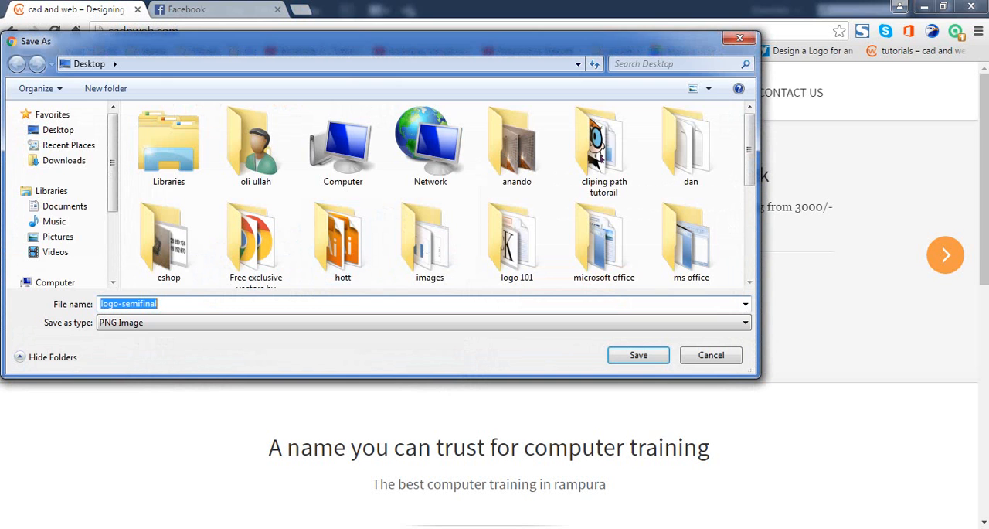
{"action": "key", "text": "Return"}
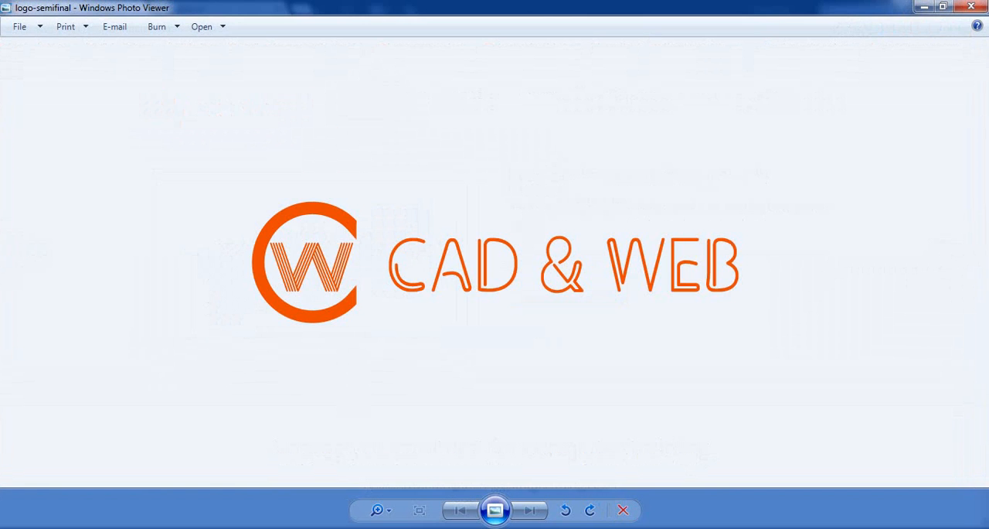
Open the saved logo-semifinal image in Adobe Illustrator CC 2014 and maximize its window.
{"action": "right_click", "coordinate": [408, 280]}
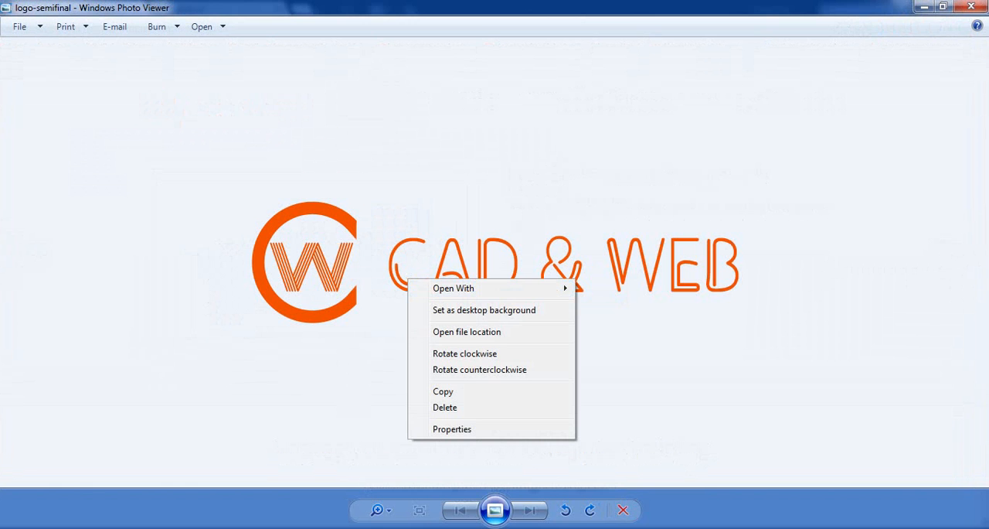
{"action": "mouse_move", "coordinate": [541, 287]}
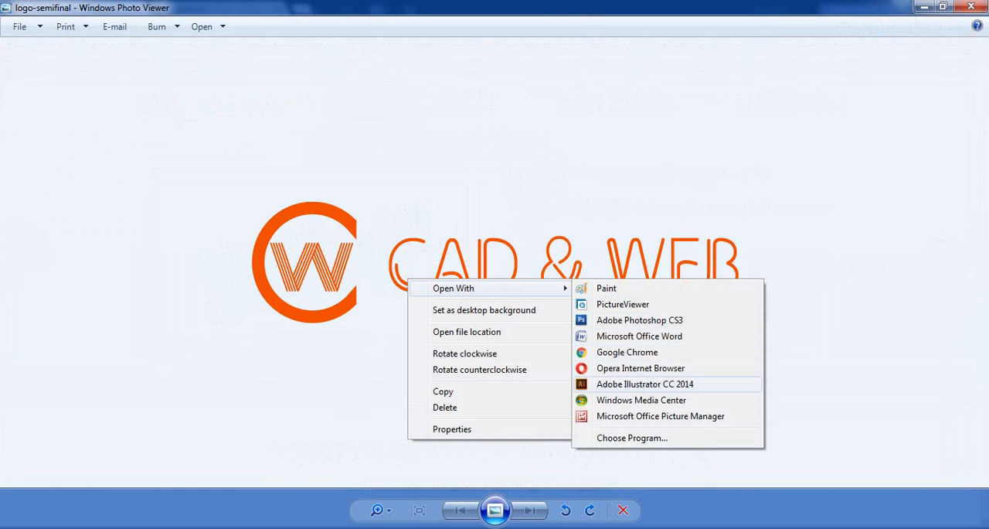
{"action": "left_click", "coordinate": [644, 385]}
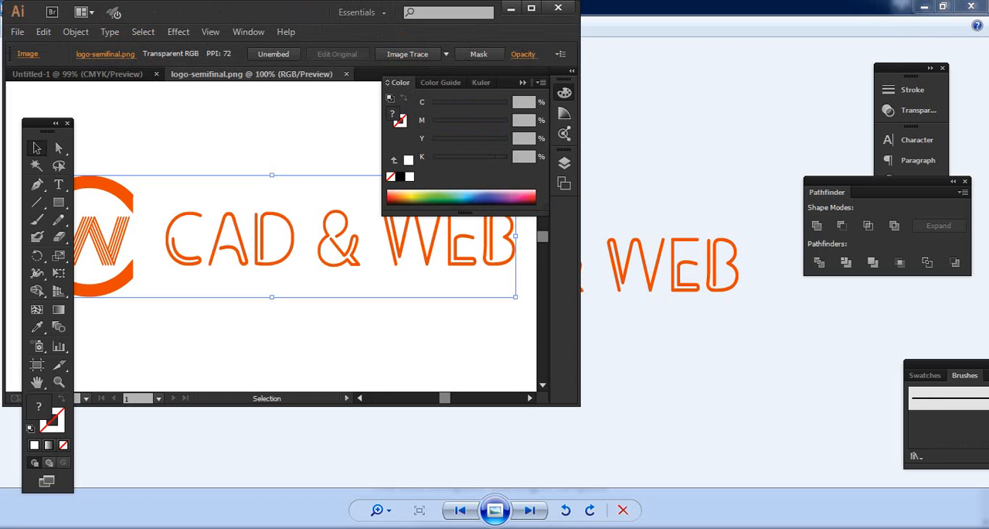
{"action": "left_click", "coordinate": [532, 7]}
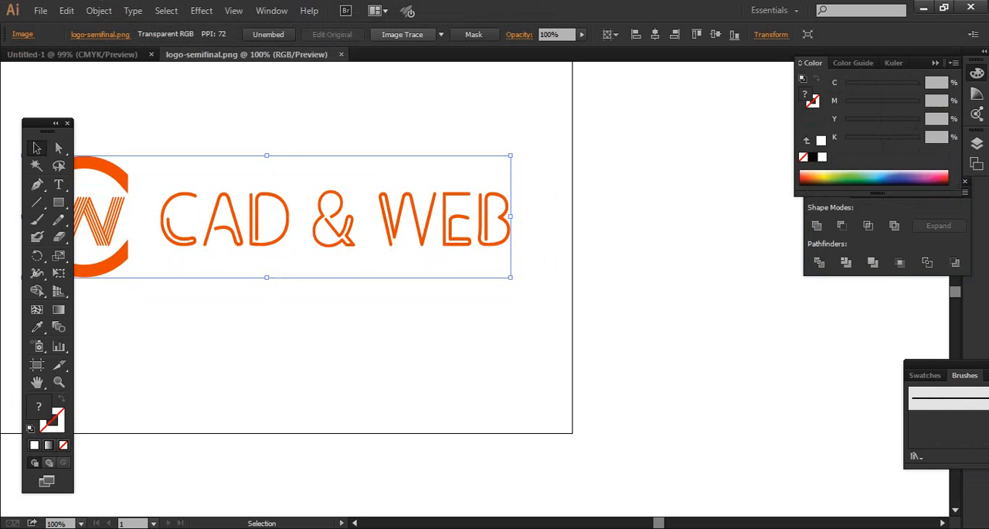
Image-trace the logo and try the High Fidelity Photo preset in the detailed tracing options.
{"action": "left_click", "coordinate": [402, 34]}
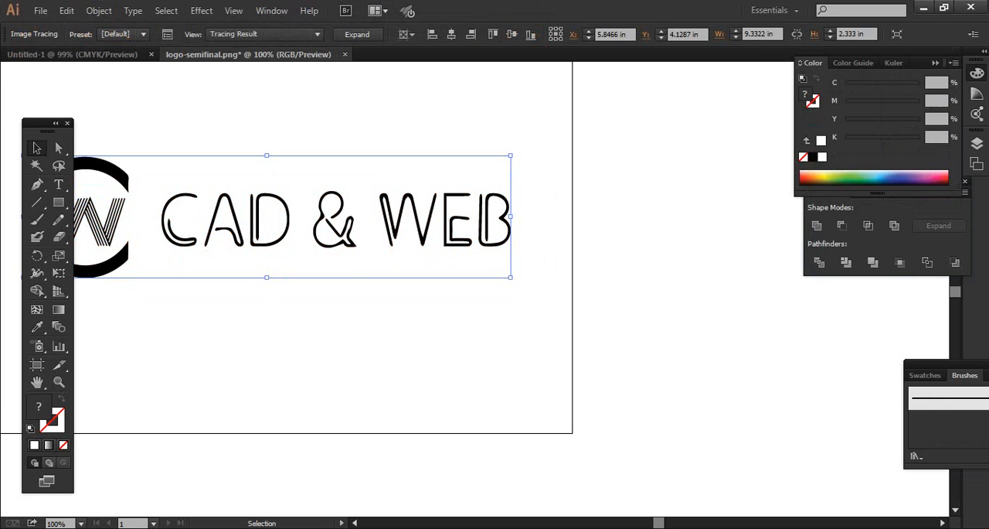
{"action": "left_click", "coordinate": [167, 34]}
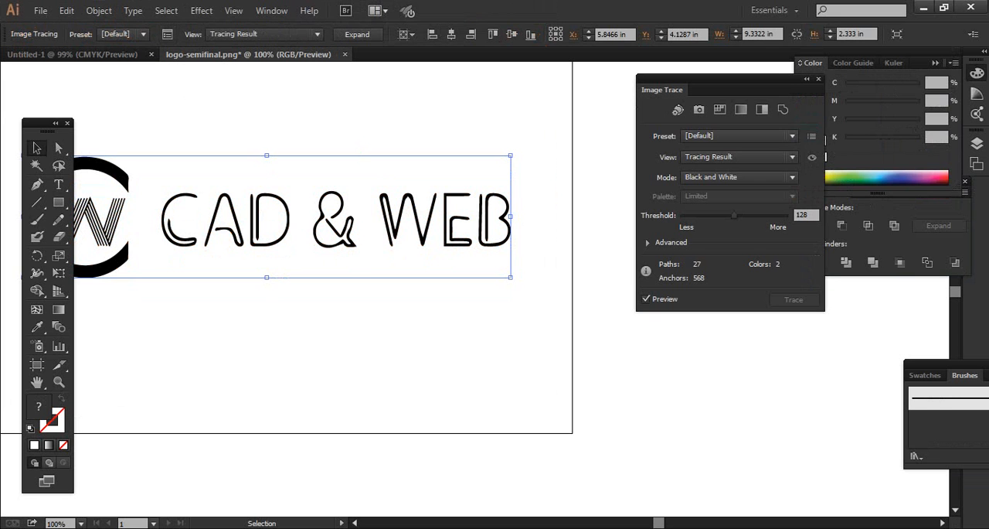
{"action": "left_click", "coordinate": [738, 135]}
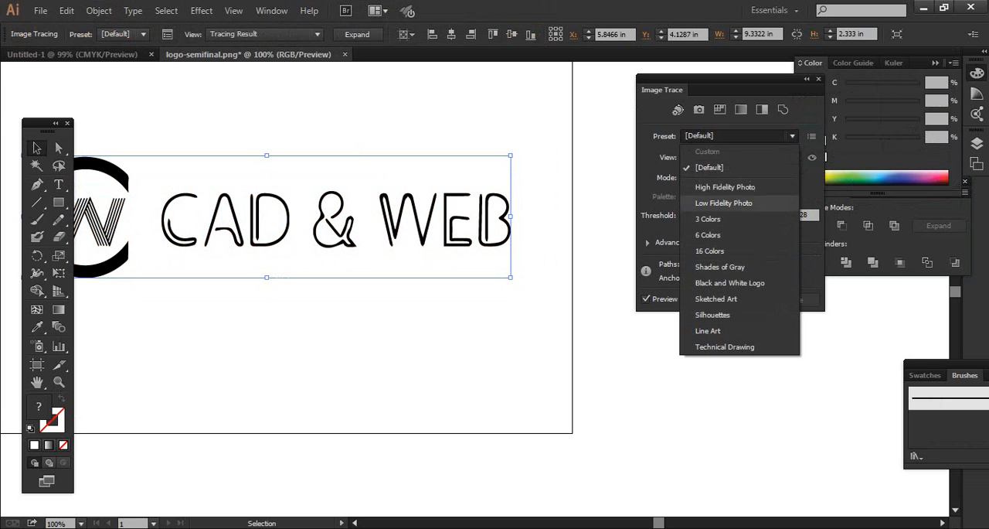
{"action": "left_click", "coordinate": [725, 187]}
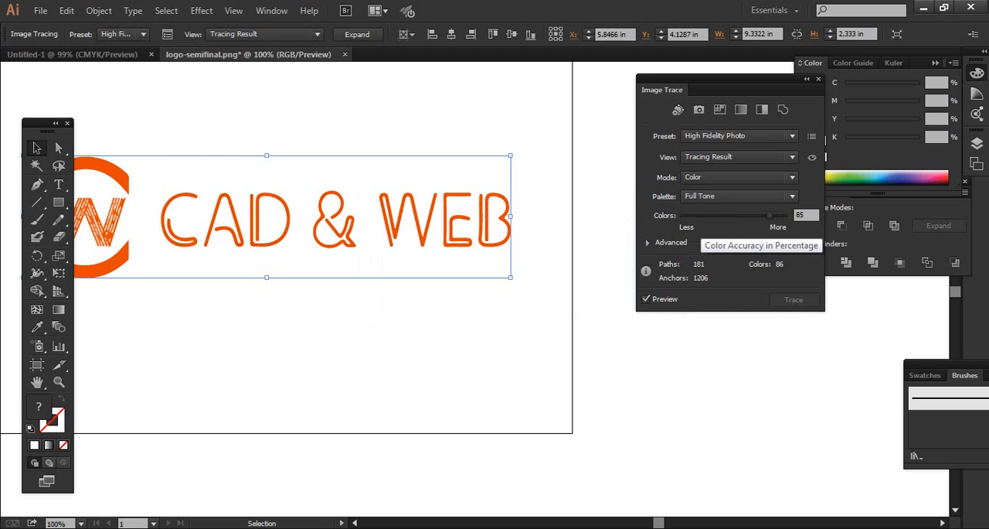
Apply the Black and White Logo tracing preset and set its threshold to 142.
{"action": "left_click", "coordinate": [742, 137]}
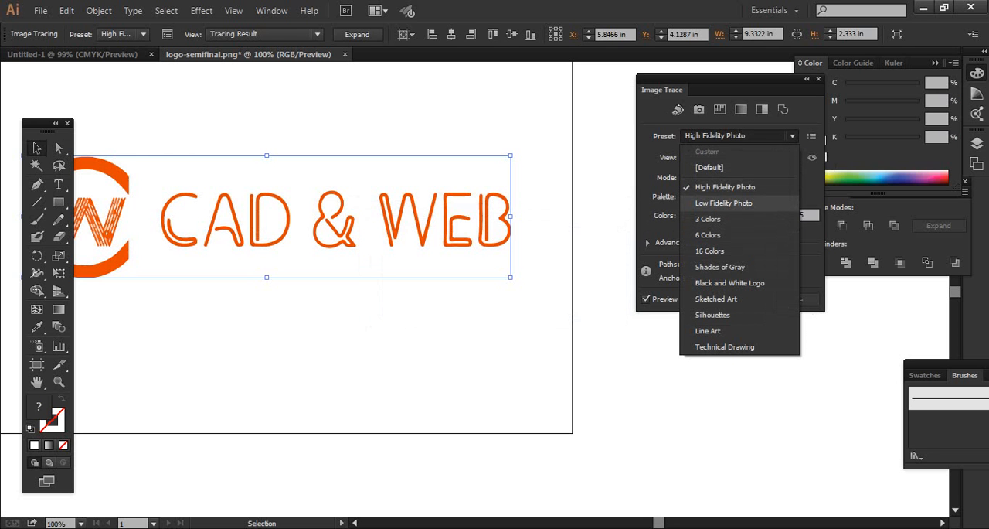
{"action": "left_click", "coordinate": [730, 283]}
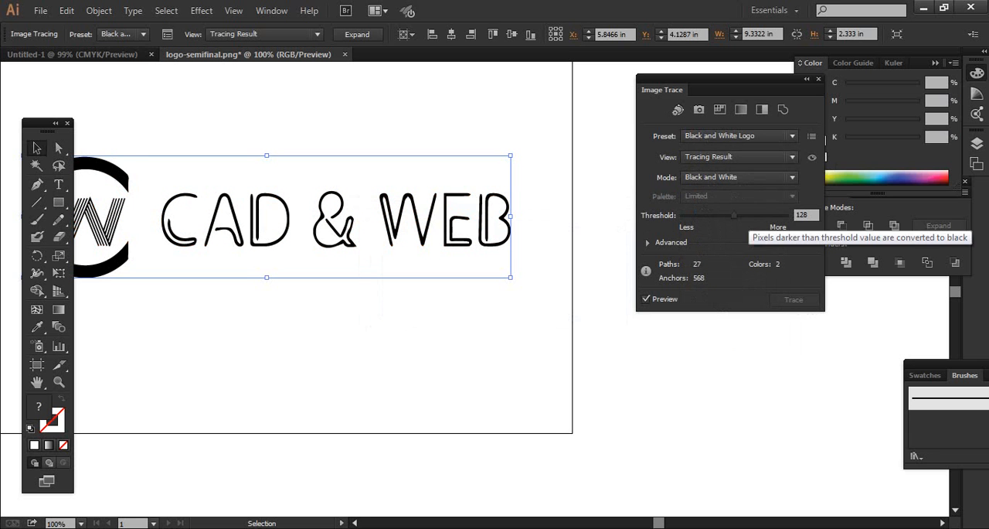
{"action": "left_click", "coordinate": [753, 137]}
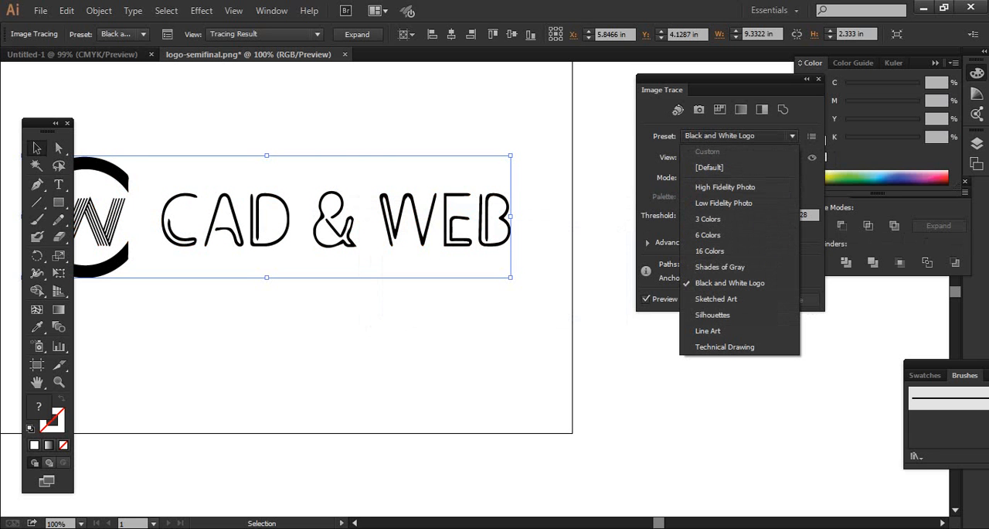
{"action": "left_click", "coordinate": [753, 136]}
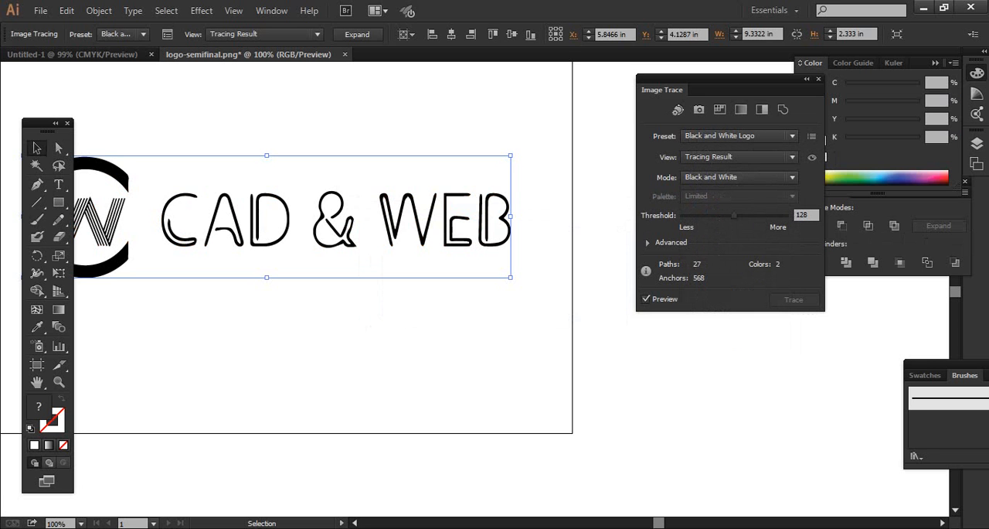
{"action": "left_click_drag", "start_coordinate": [734, 215], "coordinate": [775, 216]}
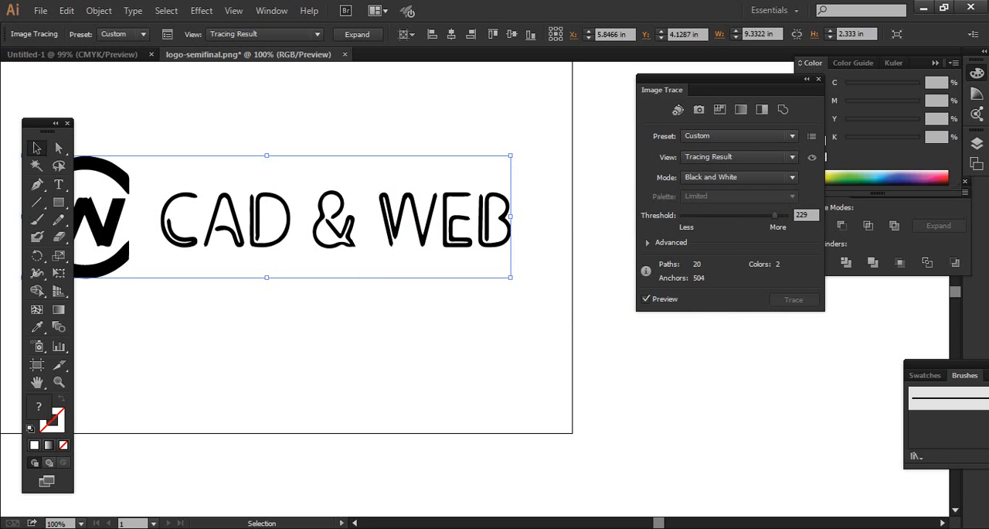
{"action": "left_click_drag", "start_coordinate": [774, 216], "coordinate": [741, 215]}
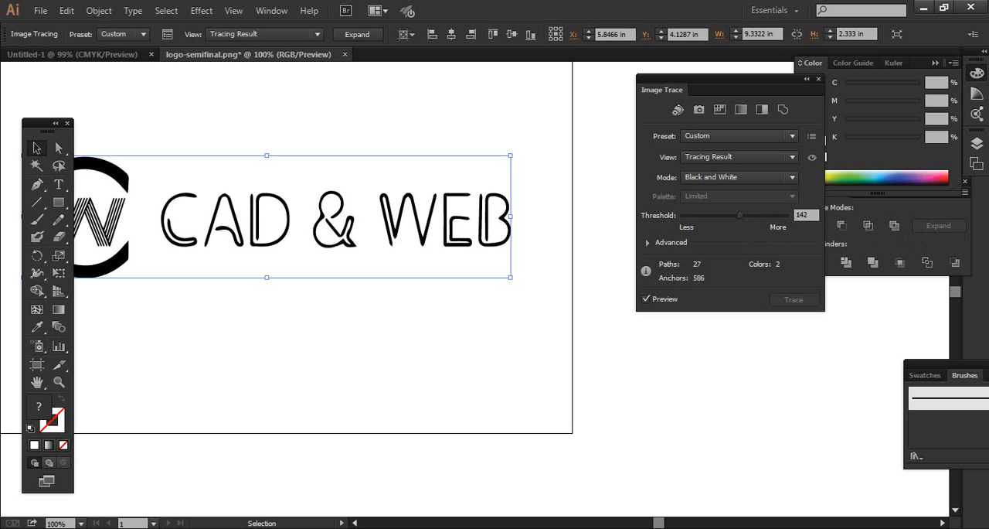
In the advanced tracing settings, set paths to 100%, noise to 1 px and corners to 100%.
{"action": "left_click", "coordinate": [647, 242]}
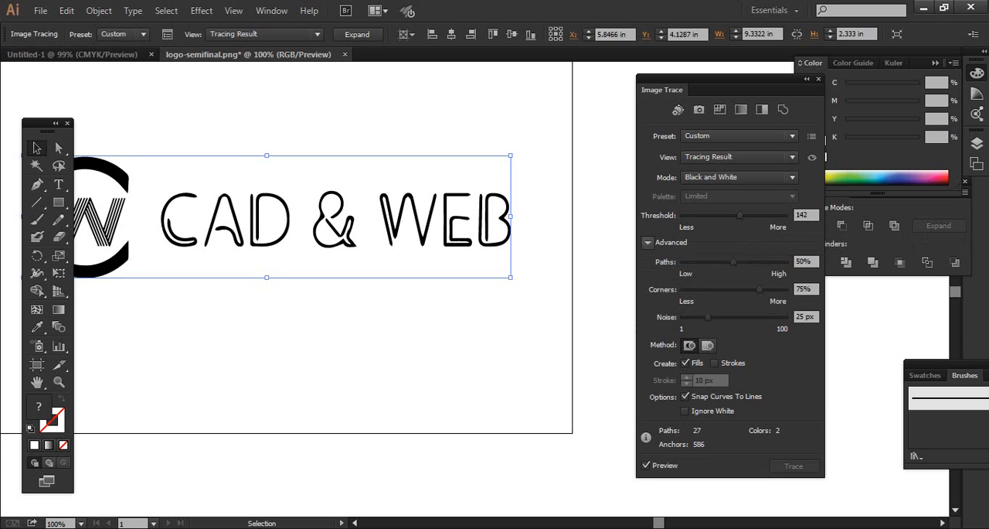
{"action": "left_click_drag", "start_coordinate": [732, 262], "coordinate": [683, 262]}
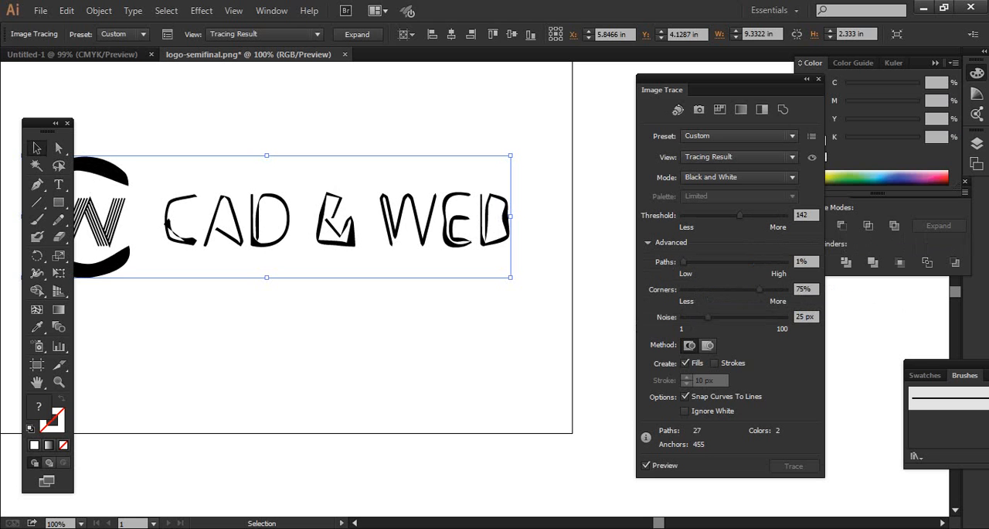
{"action": "left_click_drag", "start_coordinate": [683, 263], "coordinate": [785, 262]}
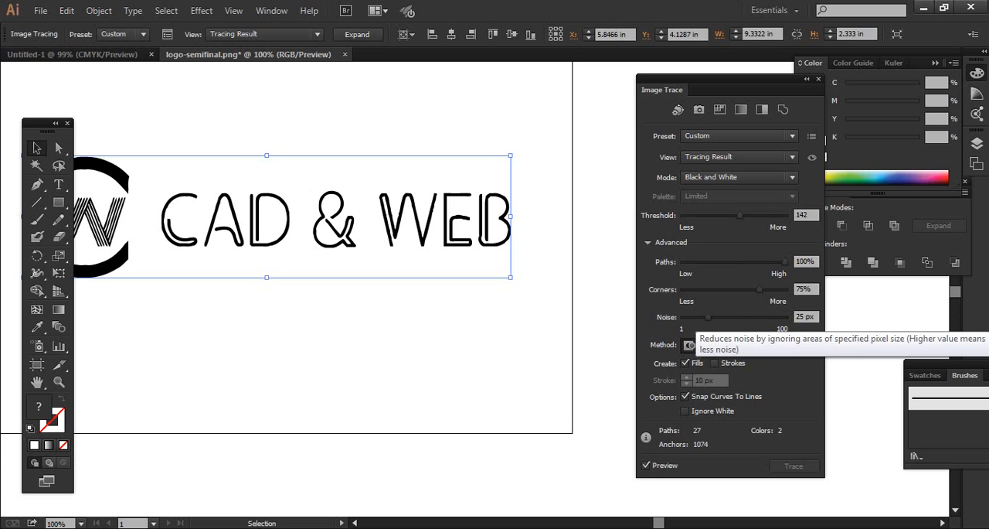
{"action": "left_click_drag", "start_coordinate": [708, 317], "coordinate": [684, 317]}
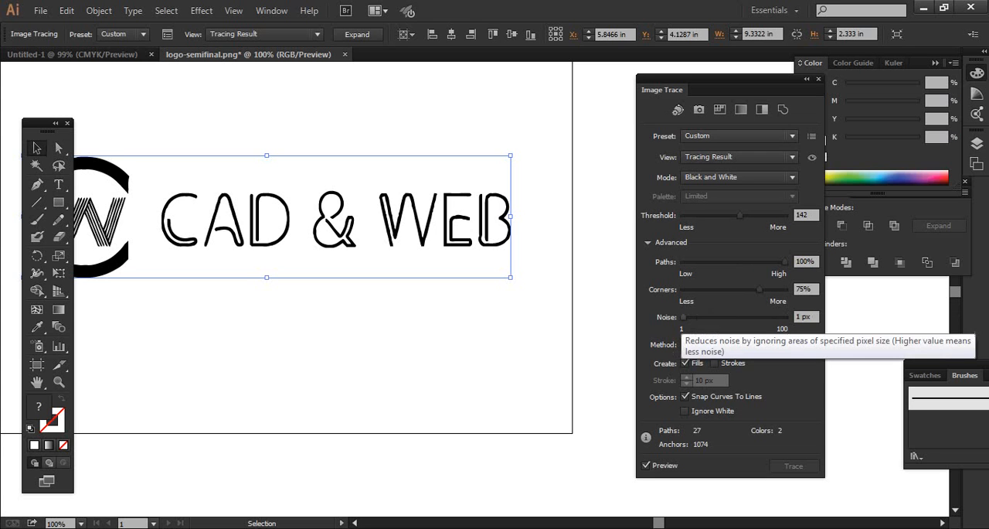
{"action": "left_click_drag", "start_coordinate": [760, 289], "coordinate": [785, 289]}
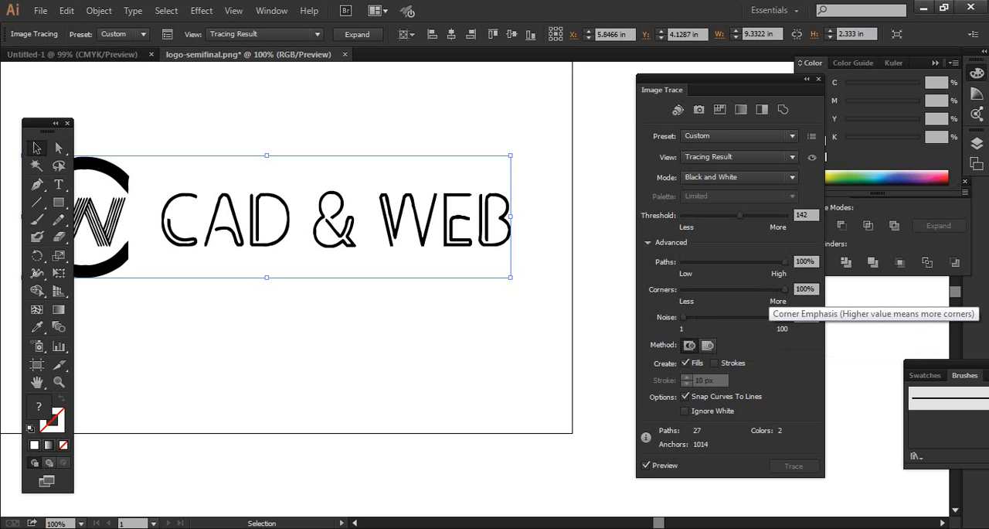
{"action": "mouse_move", "coordinate": [786, 289]}
{"action": "left_mouse_down"}
{"action": "mouse_move", "coordinate": [684, 289]}
{"action": "mouse_move", "coordinate": [785, 289]}
{"action": "left_mouse_up"}
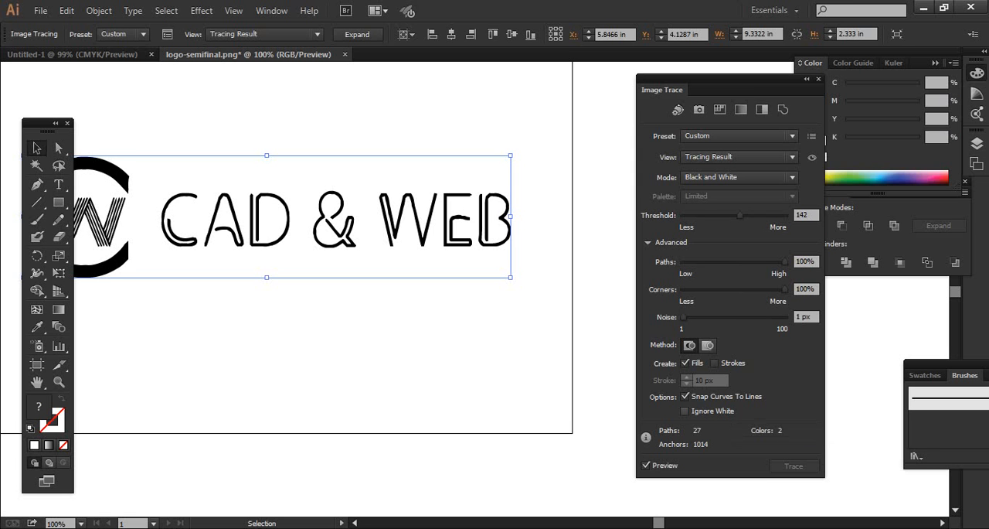
Make the tracing ignore white, move the whole logo fully clear of the toolbox, and close the tracing options.
{"action": "left_click", "coordinate": [684, 410]}
{"action": "left_click_drag", "start_coordinate": [303, 224], "coordinate": [365, 243]}
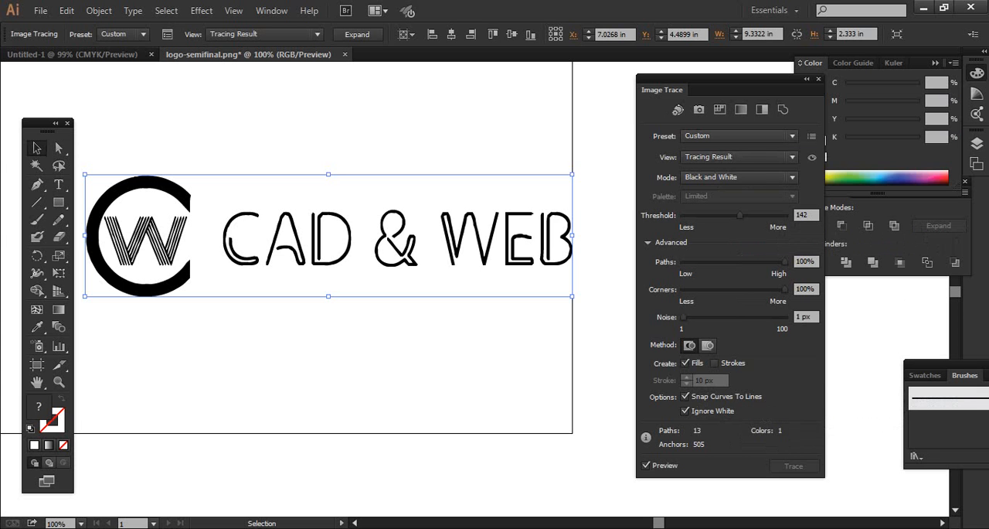
{"action": "left_click", "coordinate": [819, 79]}
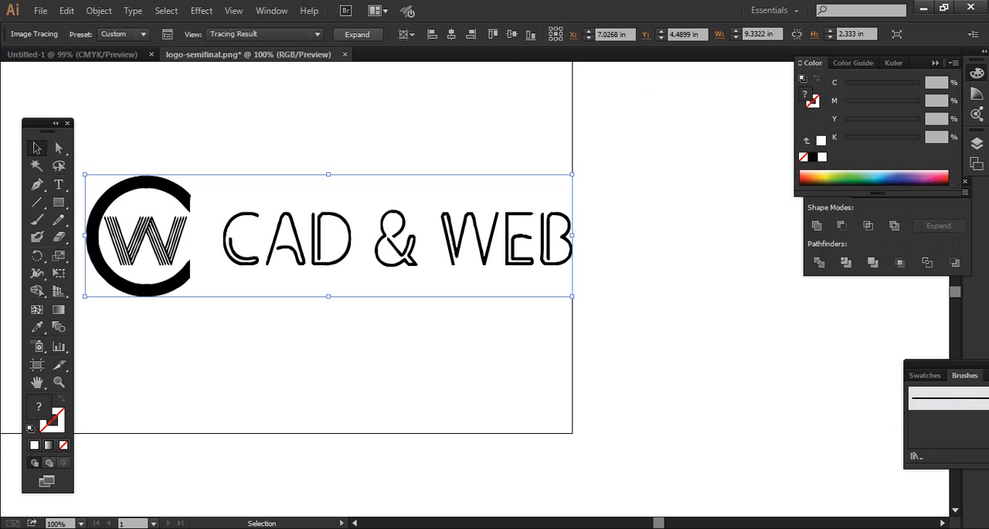
Expand the logo tracing into editable paths and ungroup them.
{"action": "left_click", "coordinate": [357, 34]}
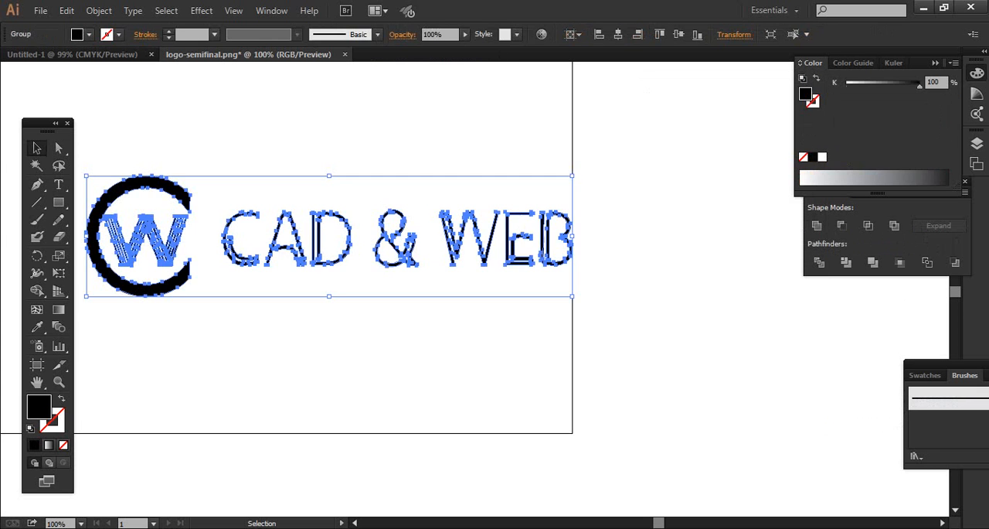
{"action": "key", "text": "ctrl+shift+a"}
{"action": "left_click_drag", "start_coordinate": [597, 360], "coordinate": [132, 182]}
{"action": "key", "text": "ctrl+shift+a"}
{"action": "right_click", "coordinate": [178, 284]}
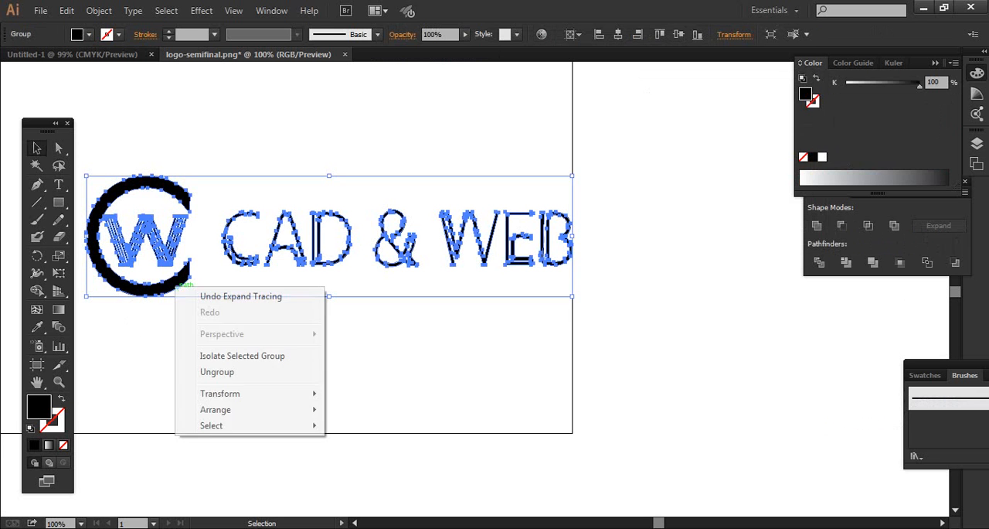
{"action": "left_click", "coordinate": [185, 369]}
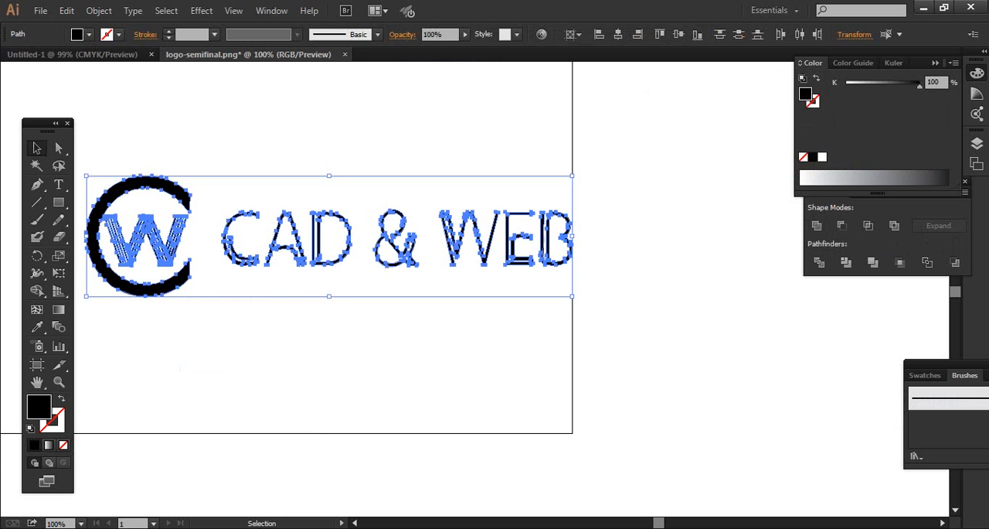
Scale all the logo paths down proportionally about their centre to a little over half their size.
{"action": "left_click_drag", "start_coordinate": [572, 296], "coordinate": [198, 158]}
{"action": "key", "text": "ctrl+shift+a"}
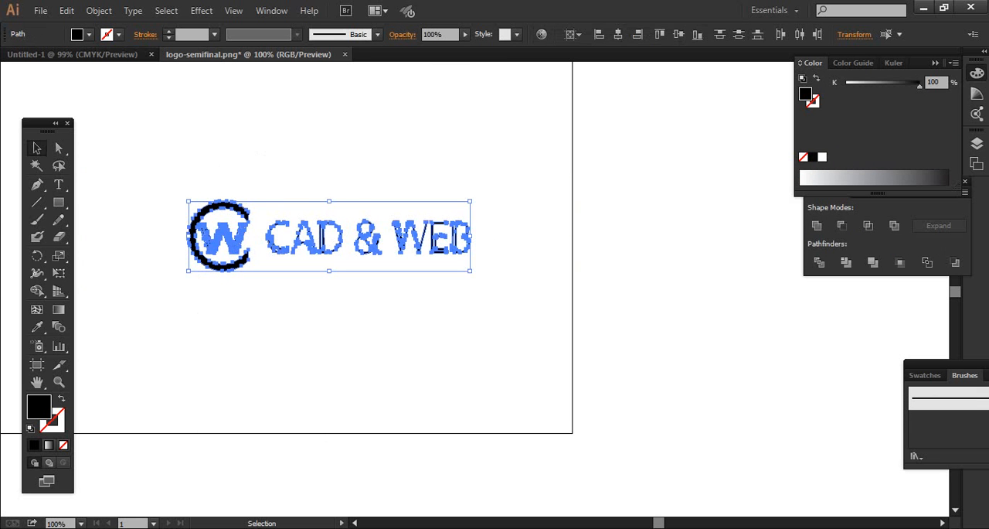
{"action": "key", "text": "ctrl+shift+a"}
{"action": "left_click_drag", "start_coordinate": [524, 275], "coordinate": [185, 145]}
{"action": "key", "text": "alt+Tab"}
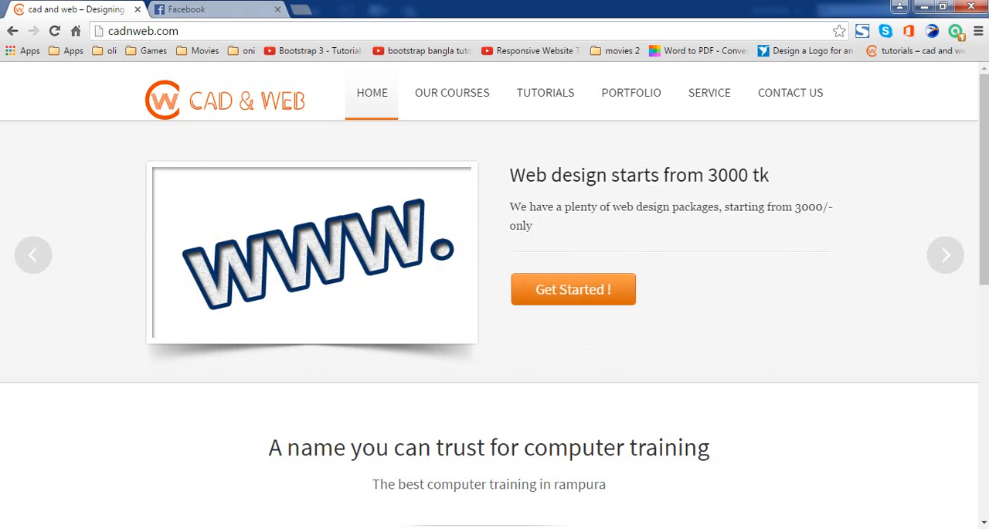
{"action": "key", "text": "ctrl+t"}
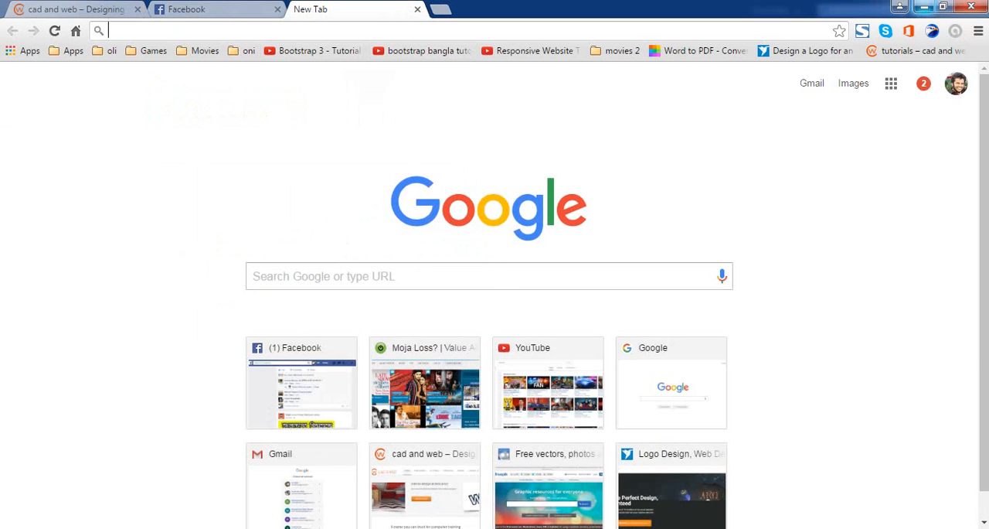
{"action": "left_click", "coordinate": [924, 6]}
Simplify all the logo paths with a curve precision of 99% and an angle threshold of 35°, then deselect them.
{"action": "left_click", "coordinate": [513, 312]}
{"action": "left_click_drag", "start_coordinate": [513, 312], "coordinate": [183, 182]}
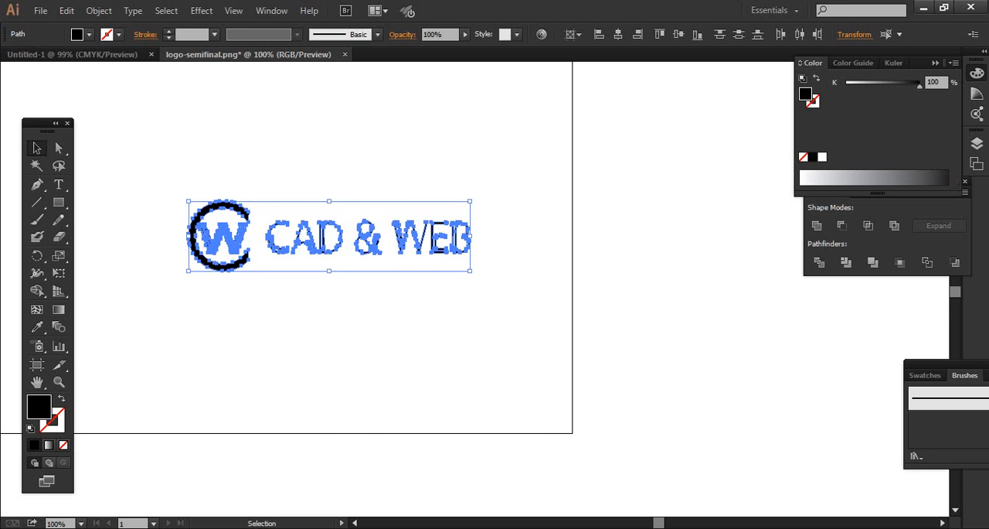
{"action": "left_click", "coordinate": [513, 282]}
{"action": "left_click_drag", "start_coordinate": [513, 282], "coordinate": [149, 213]}
{"action": "left_click", "coordinate": [99, 10]}
{"action": "mouse_move", "coordinate": [177, 306]}
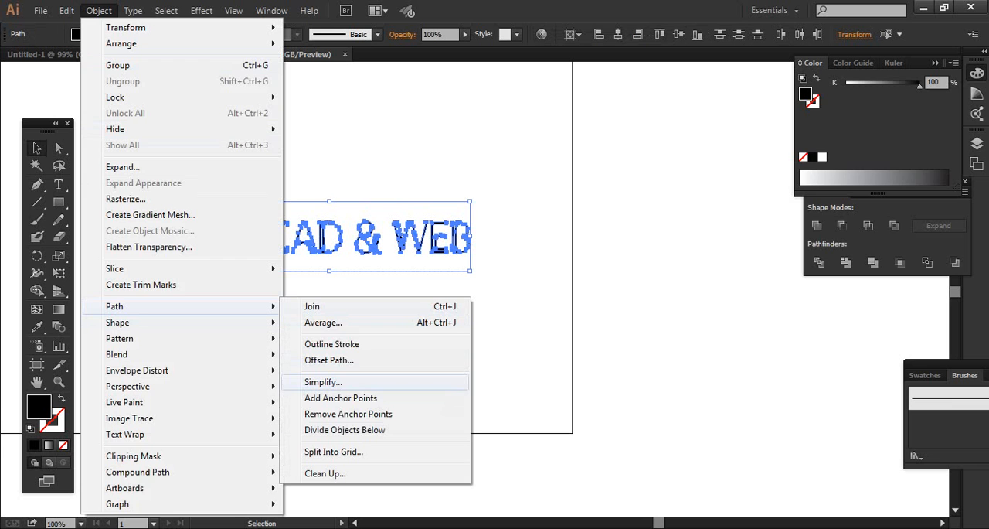
{"action": "left_click", "coordinate": [323, 382]}
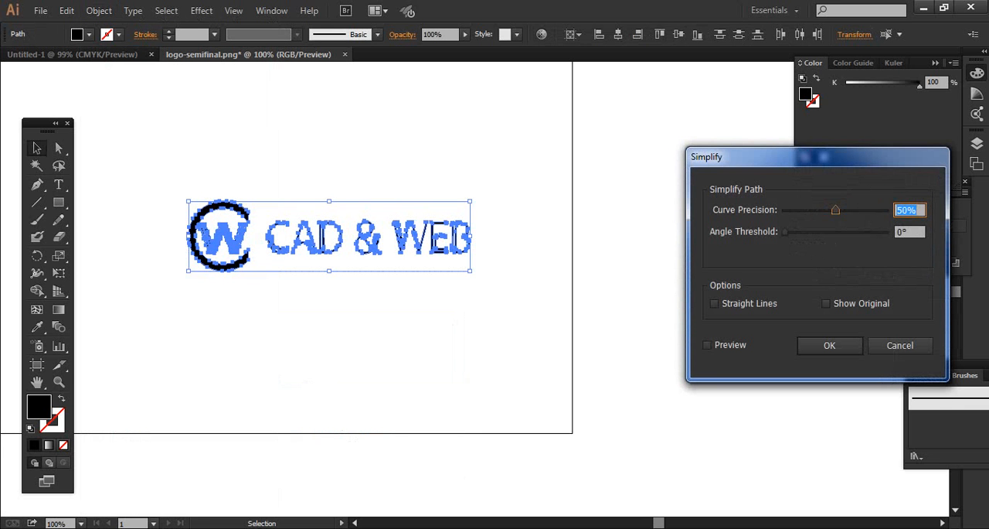
{"action": "left_click_drag", "start_coordinate": [836, 210], "coordinate": [867, 210]}
{"action": "left_click", "coordinate": [707, 345]}
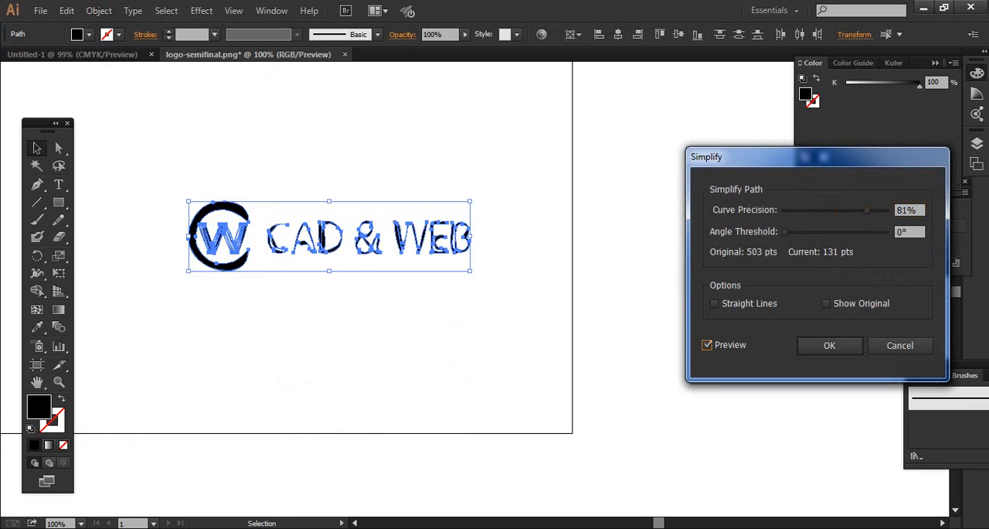
{"action": "mouse_move", "coordinate": [866, 210]}
{"action": "left_mouse_down"}
{"action": "mouse_move", "coordinate": [855, 209]}
{"action": "mouse_move", "coordinate": [885, 210]}
{"action": "left_mouse_up"}
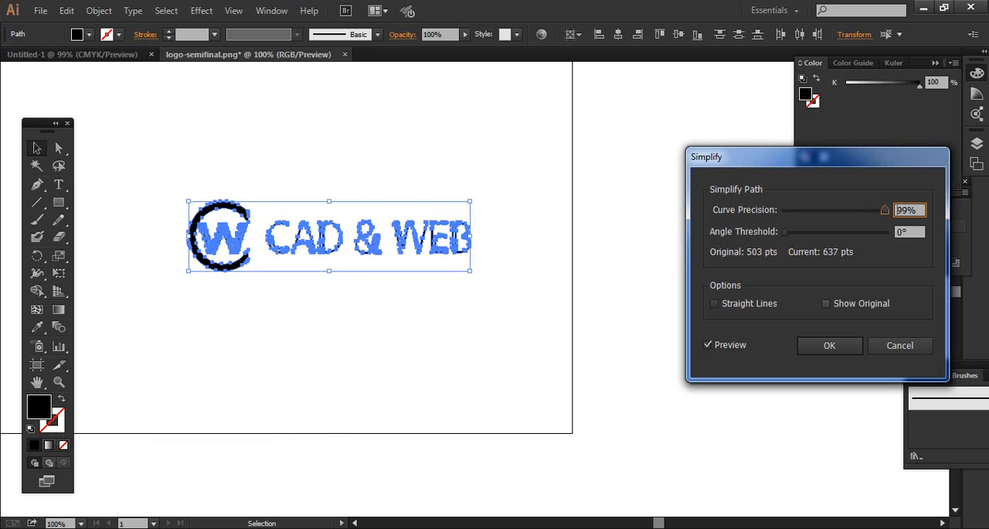
{"action": "mouse_move", "coordinate": [785, 231]}
{"action": "left_mouse_down"}
{"action": "mouse_move", "coordinate": [841, 231]}
{"action": "mouse_move", "coordinate": [805, 231]}
{"action": "left_mouse_up"}
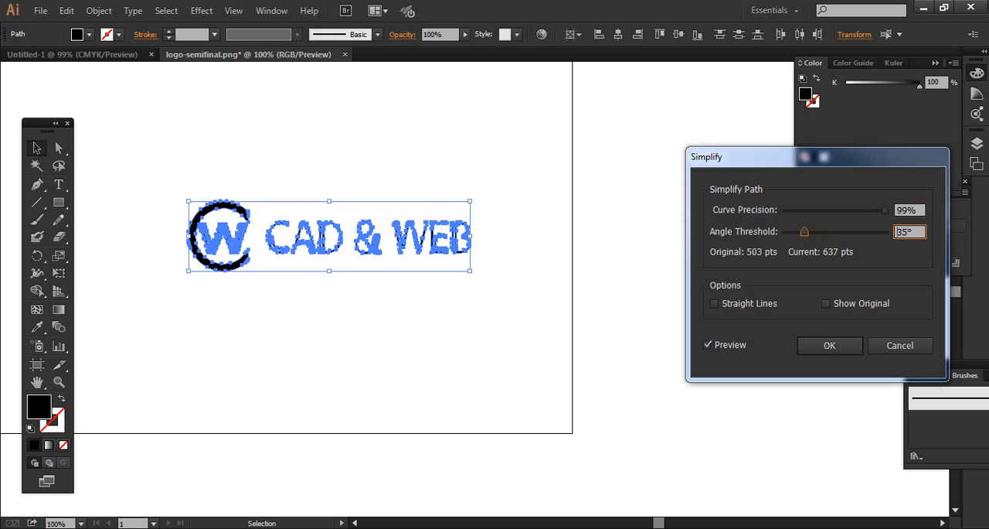
{"action": "left_click", "coordinate": [829, 345]}
{"action": "left_click", "coordinate": [773, 340]}
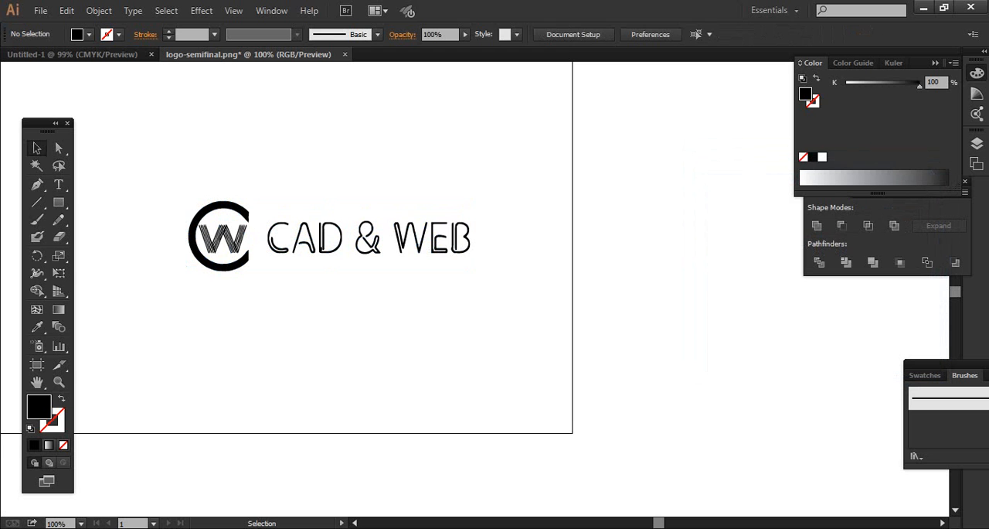
{"action": "left_click_drag", "start_coordinate": [583, 288], "coordinate": [208, 98]}
{"action": "left_click", "coordinate": [207, 101]}
{"action": "left_click_drag", "start_coordinate": [477, 328], "coordinate": [256, 219]}
{"action": "left_click", "coordinate": [255, 220]}
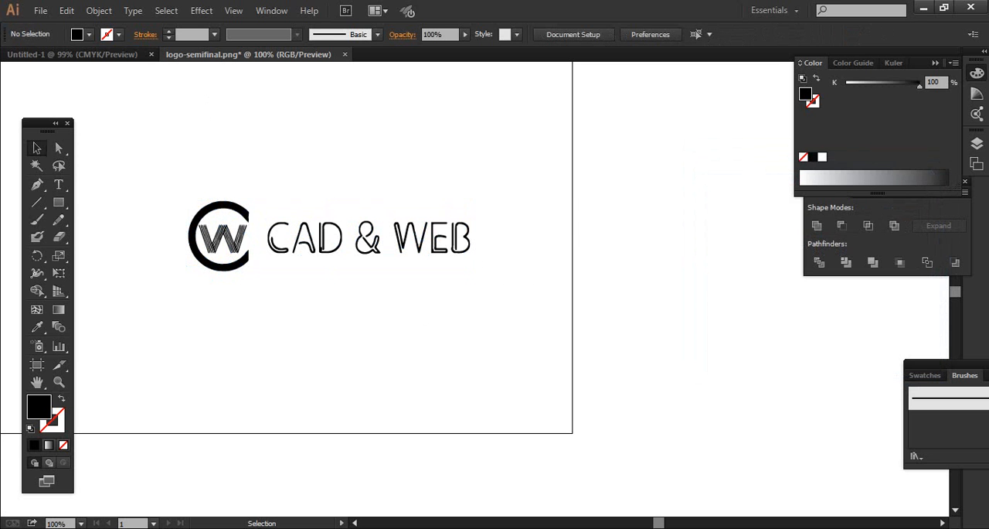